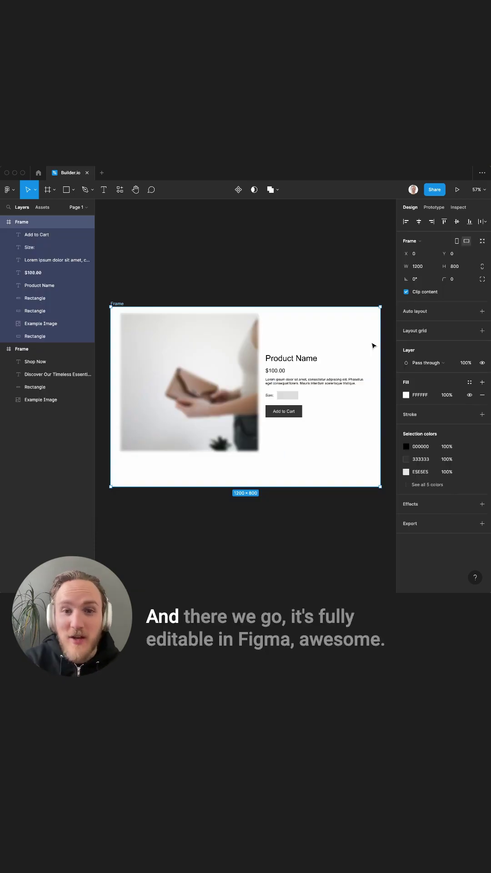
# Step: Change the product card title from 'Product Name' to 'Awesome'
pyautogui.click(301, 360)
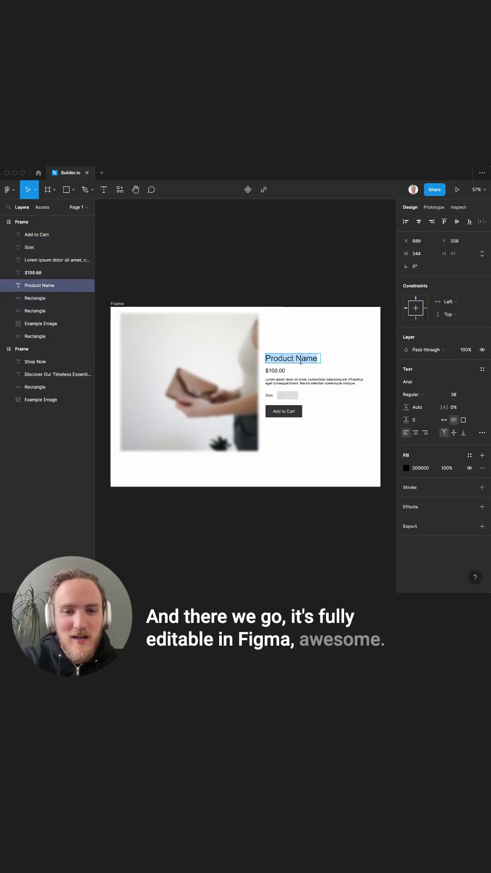
pyautogui.write('Awesome')
pyautogui.press('Escape')
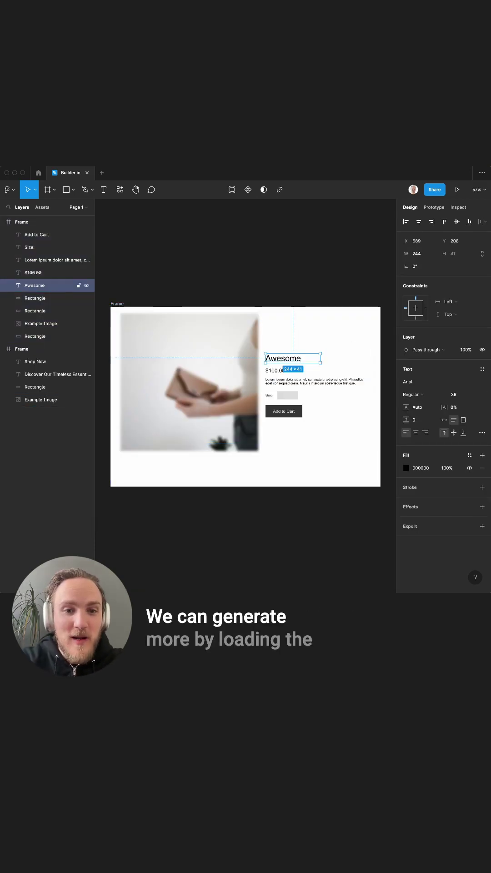
pyautogui.hotkey('ctrl', '/')
pyautogui.write('builder.io')
# Step: Generate hero designs in Builder.io and place the 'Discover your perfect style' hero above the card
pyautogui.press('Return')
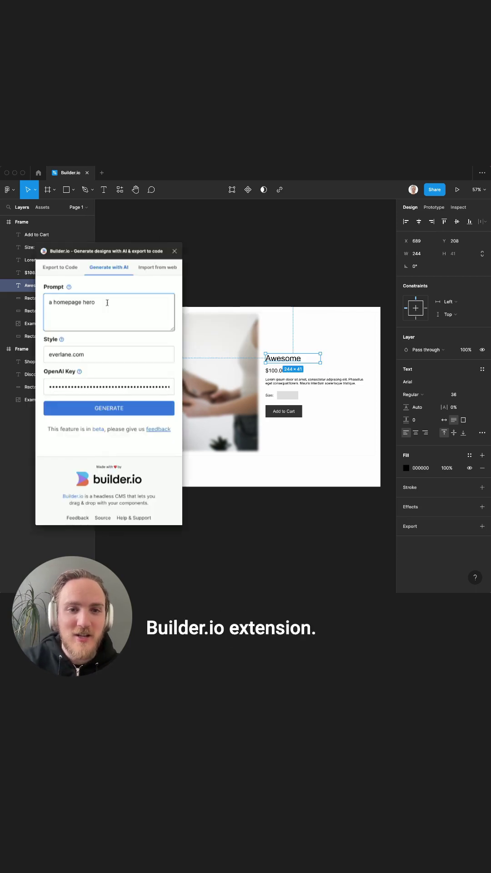
pyautogui.click(107, 303)
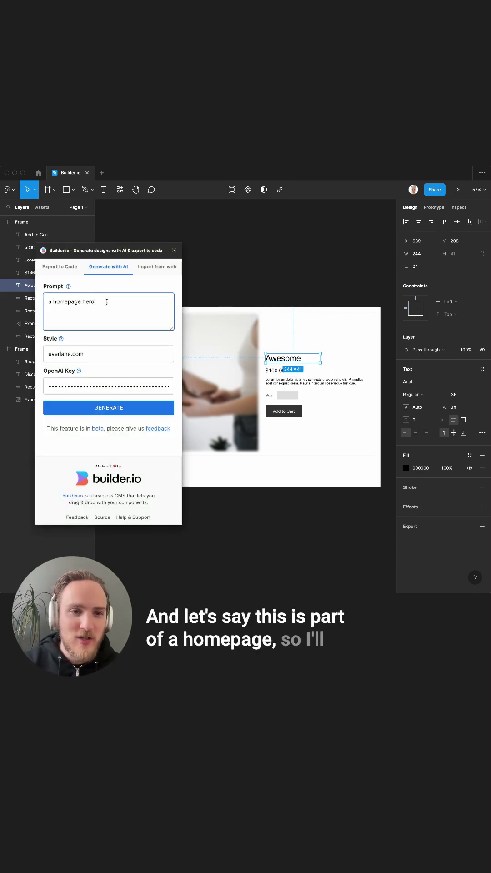
pyautogui.click(109, 407)
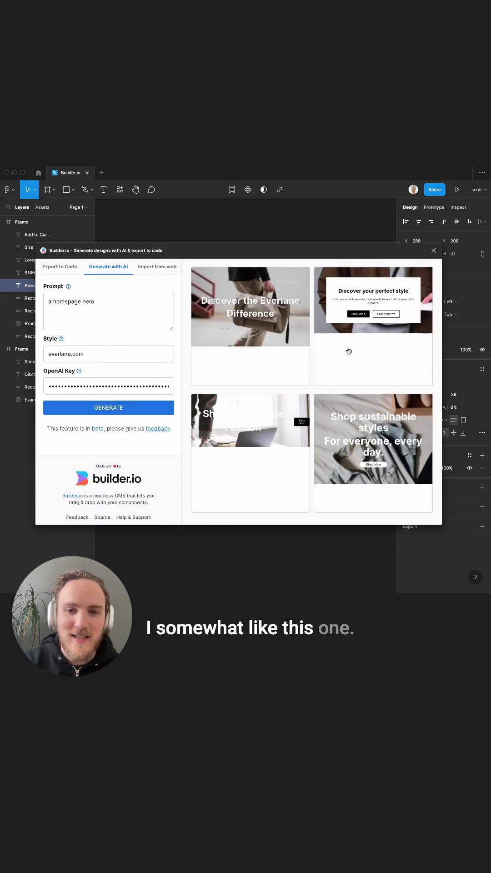
pyautogui.click(373, 300)
pyautogui.moveTo(115, 300); pyautogui.dragTo(117, 264)
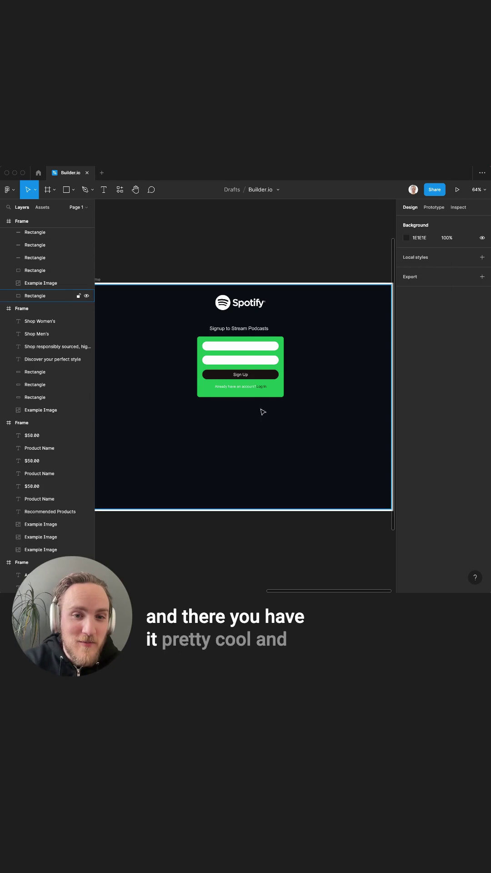
pyautogui.click(270, 360)
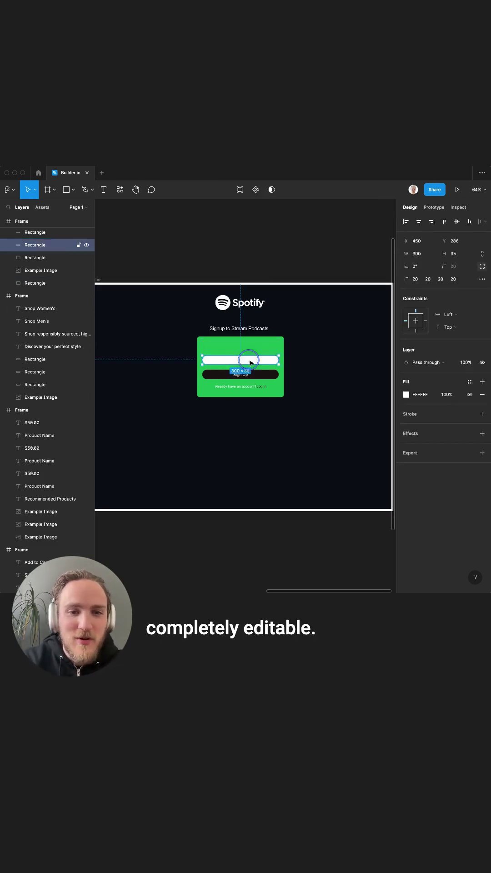